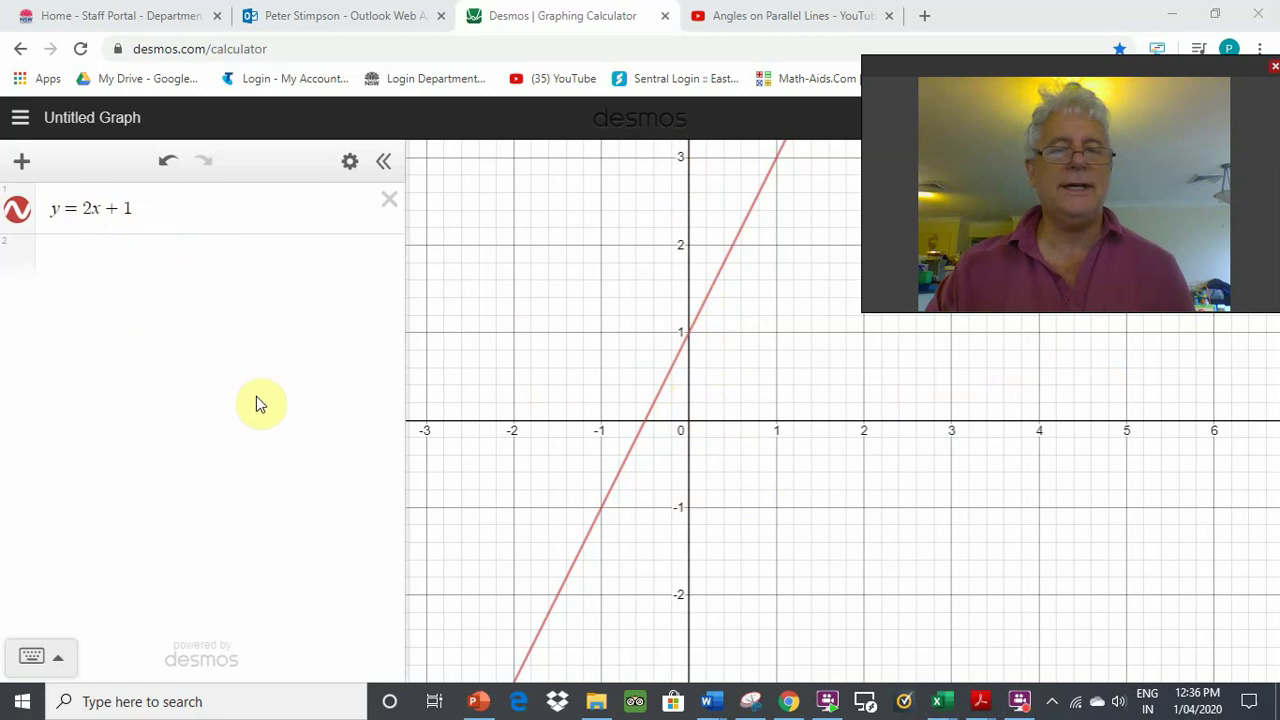
Pan the graph so the line y = 2x + 1 and its y-intercept at 1 are visible
left_click_drag(894, 480, 831, 592)
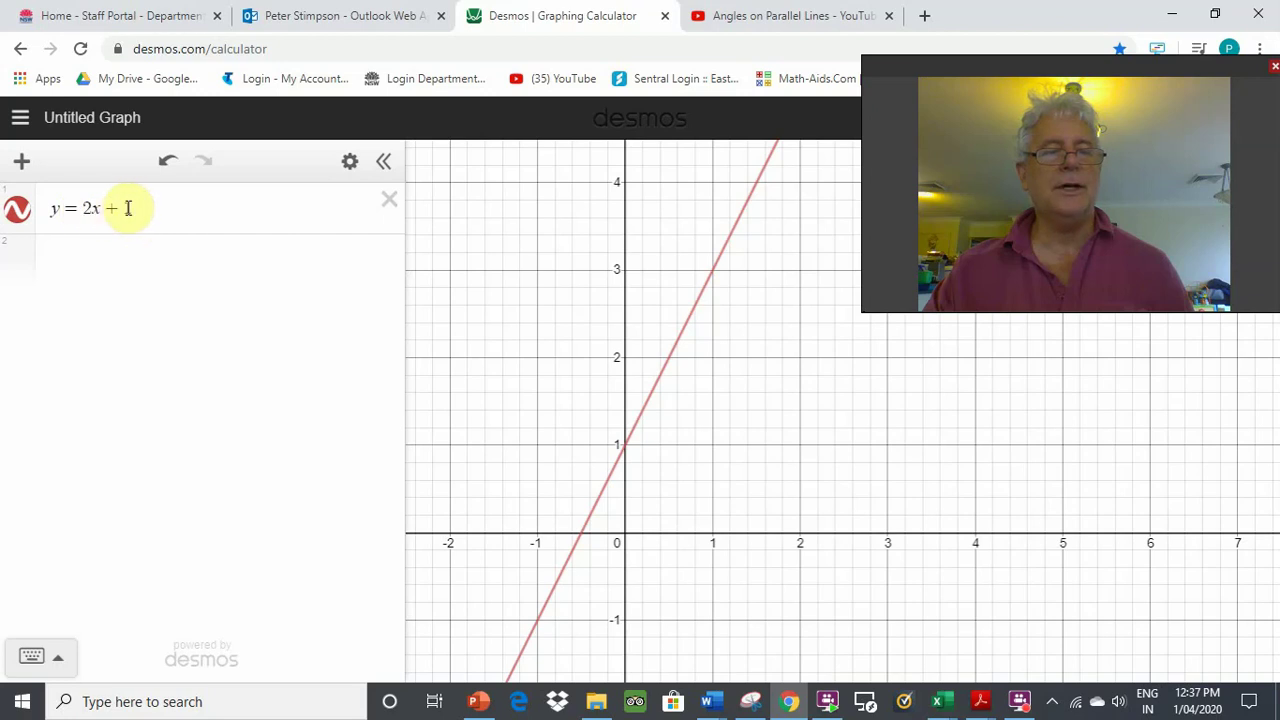
left_click(165, 215)
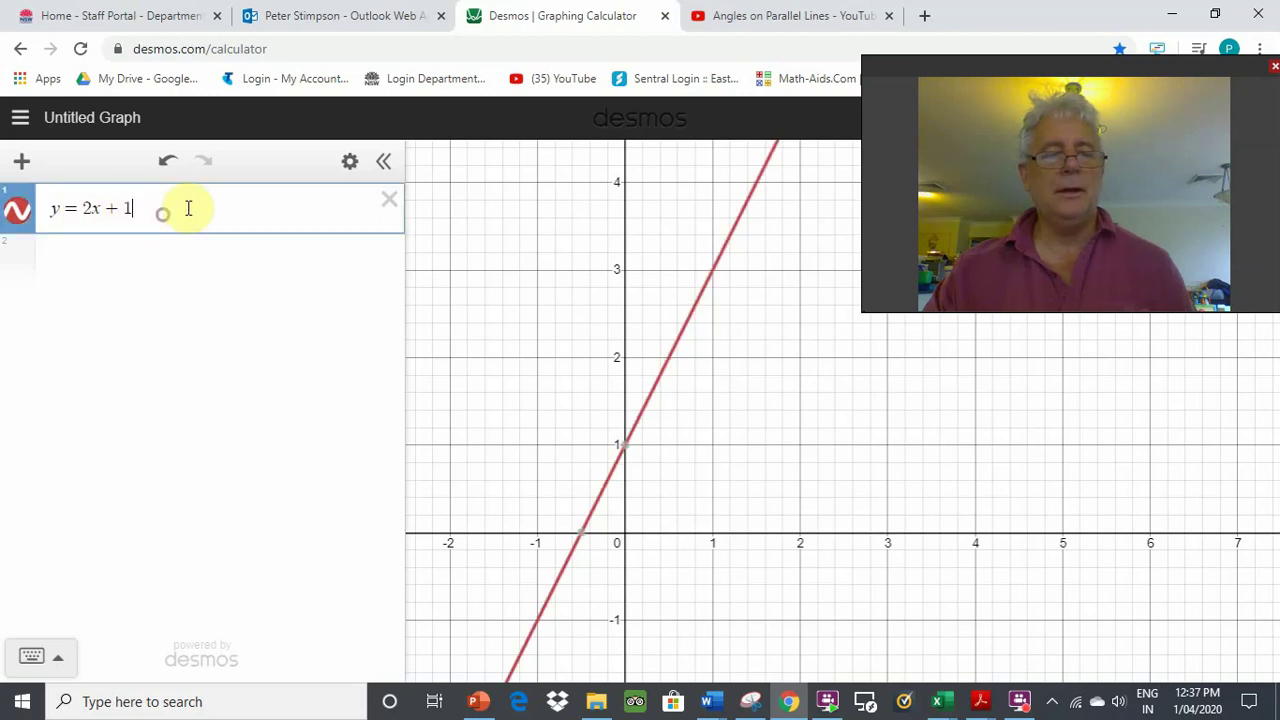
Rewrite the equation as y = ⅓x − 2 and pan to show its y-intercept at −2
key("BackSpace")
key("BackSpace")
key("BackSpace")
key("BackSpace")
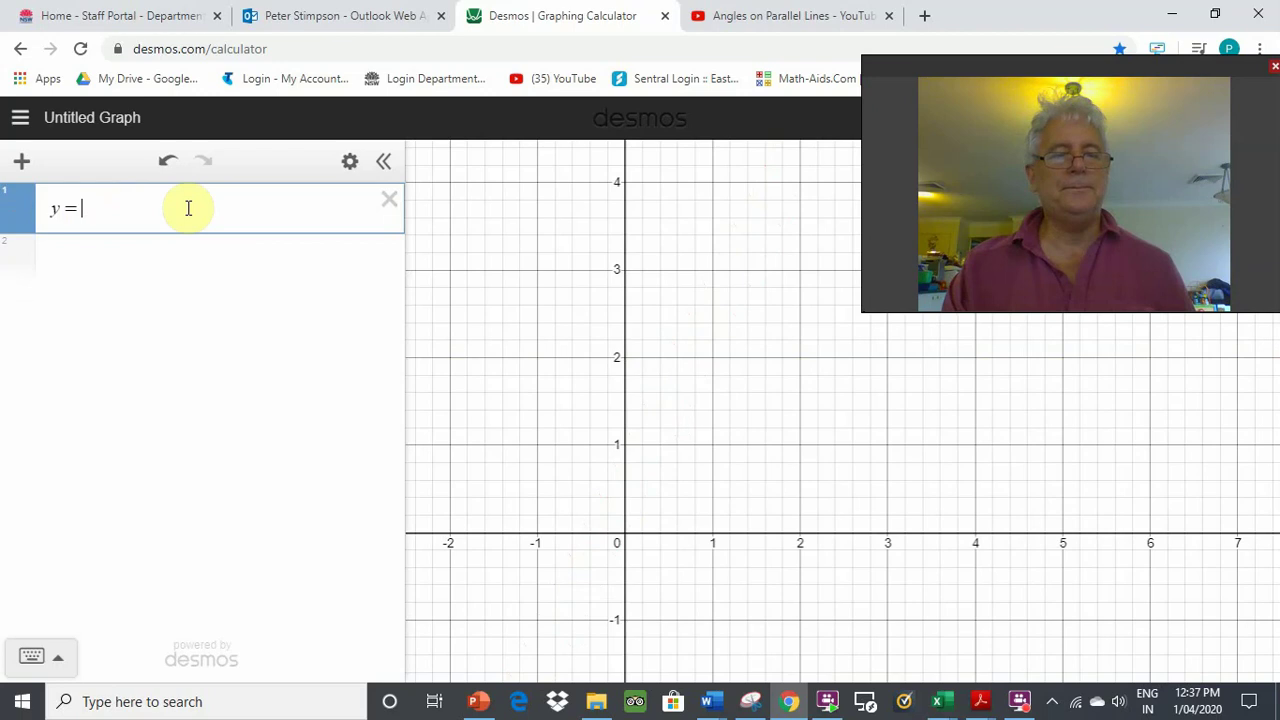
type("1/3")
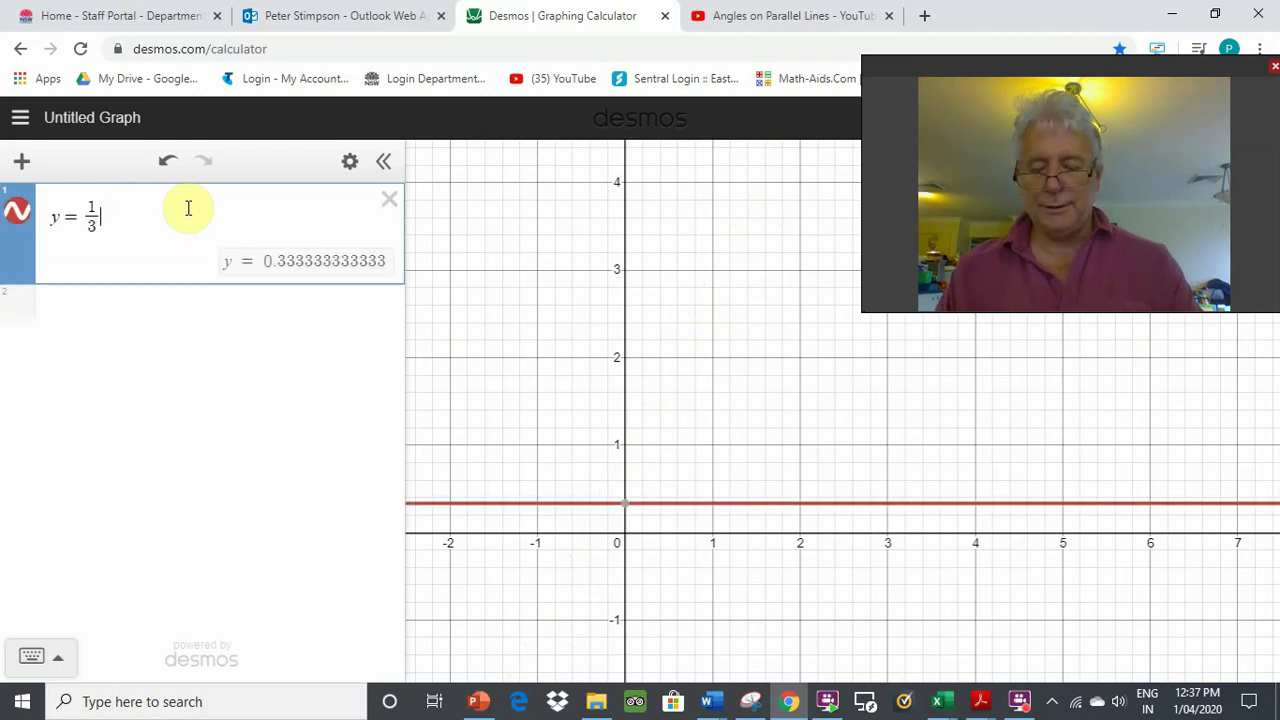
key("Right")
type("x")
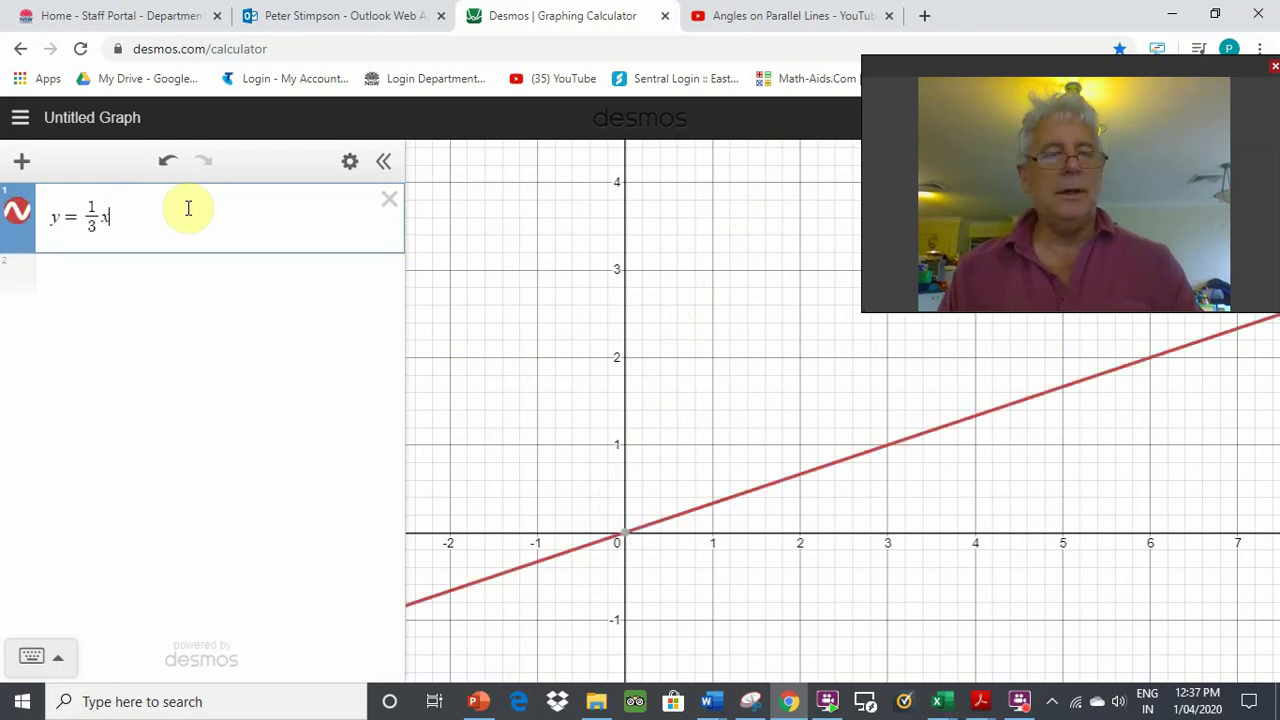
type("-2")
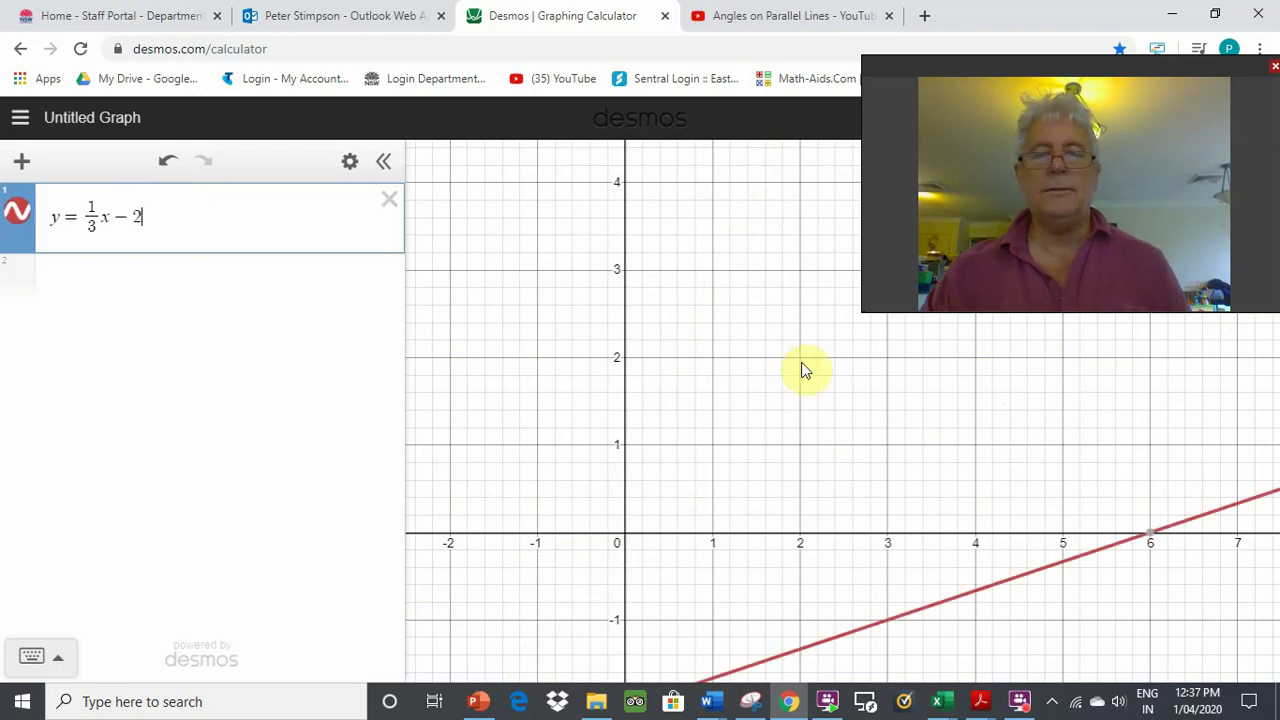
left_click_drag(803, 443, 794, 183)
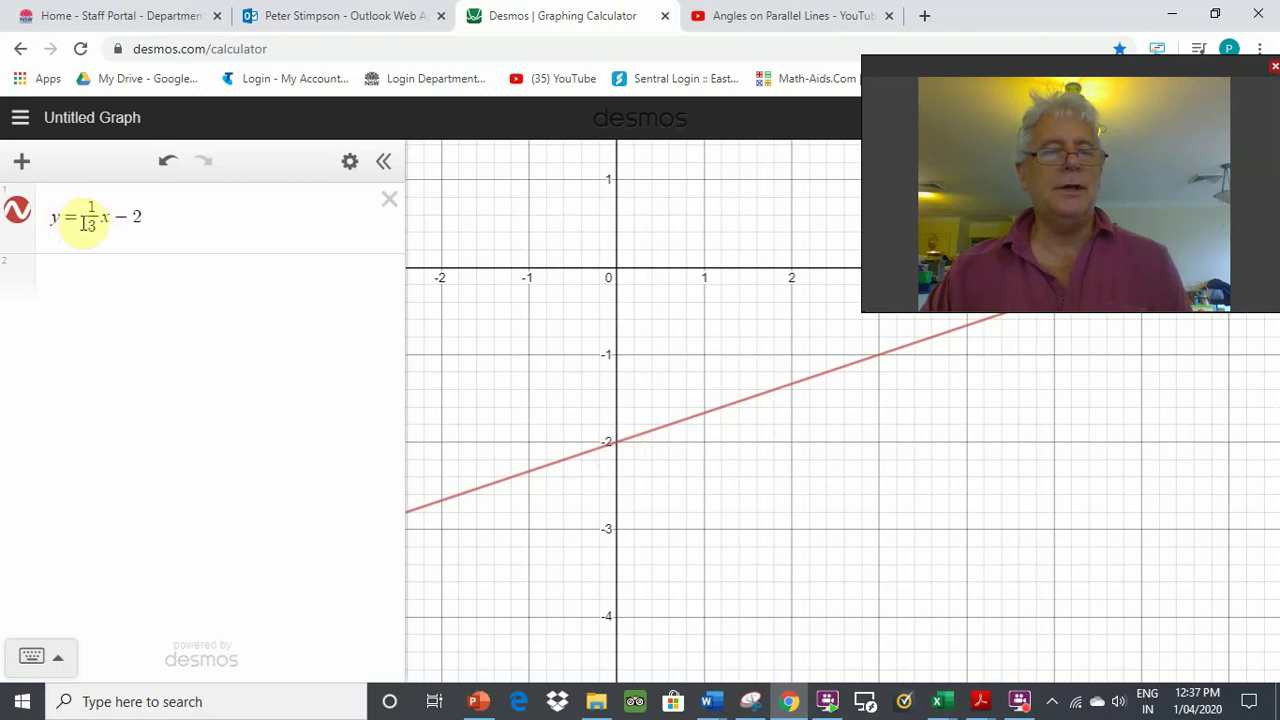
left_click_drag(889, 414, 787, 449)
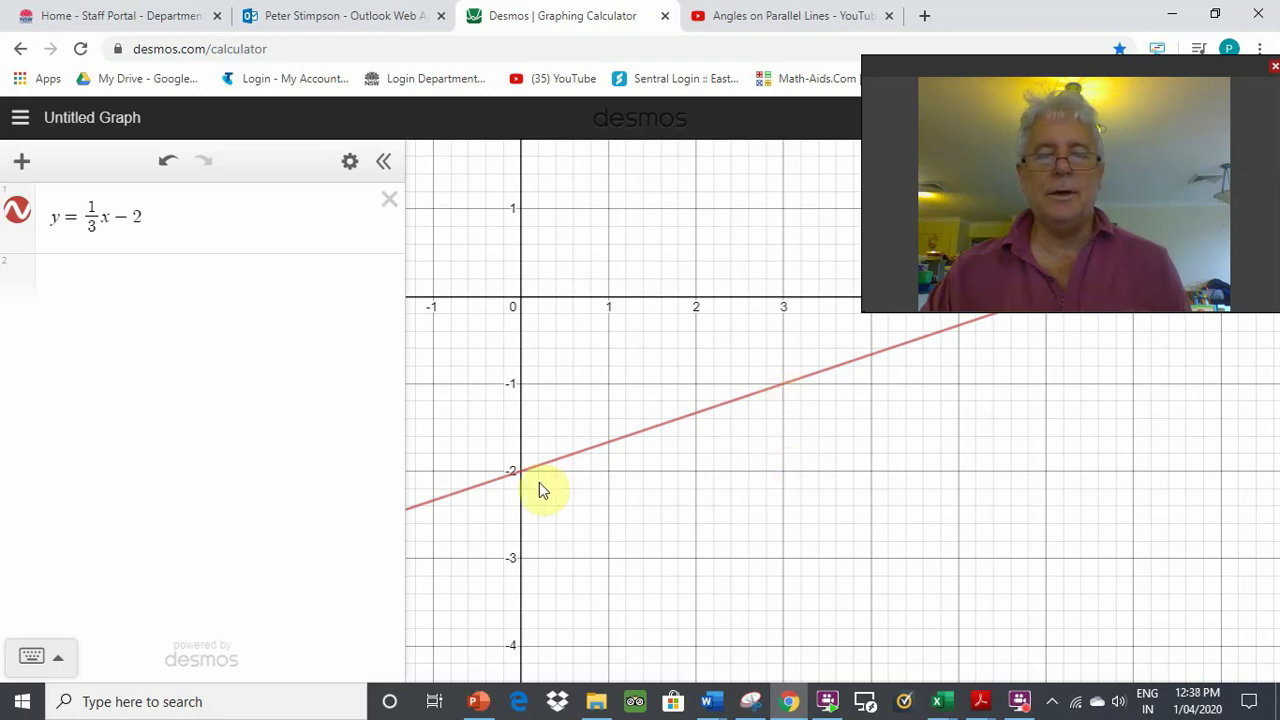
left_click(193, 217)
Replace the expression with y = −2x + 3 and pan to show its y-intercept at 3
key("BackSpace")
key("BackSpace")
key("BackSpace")
key("BackSpace")
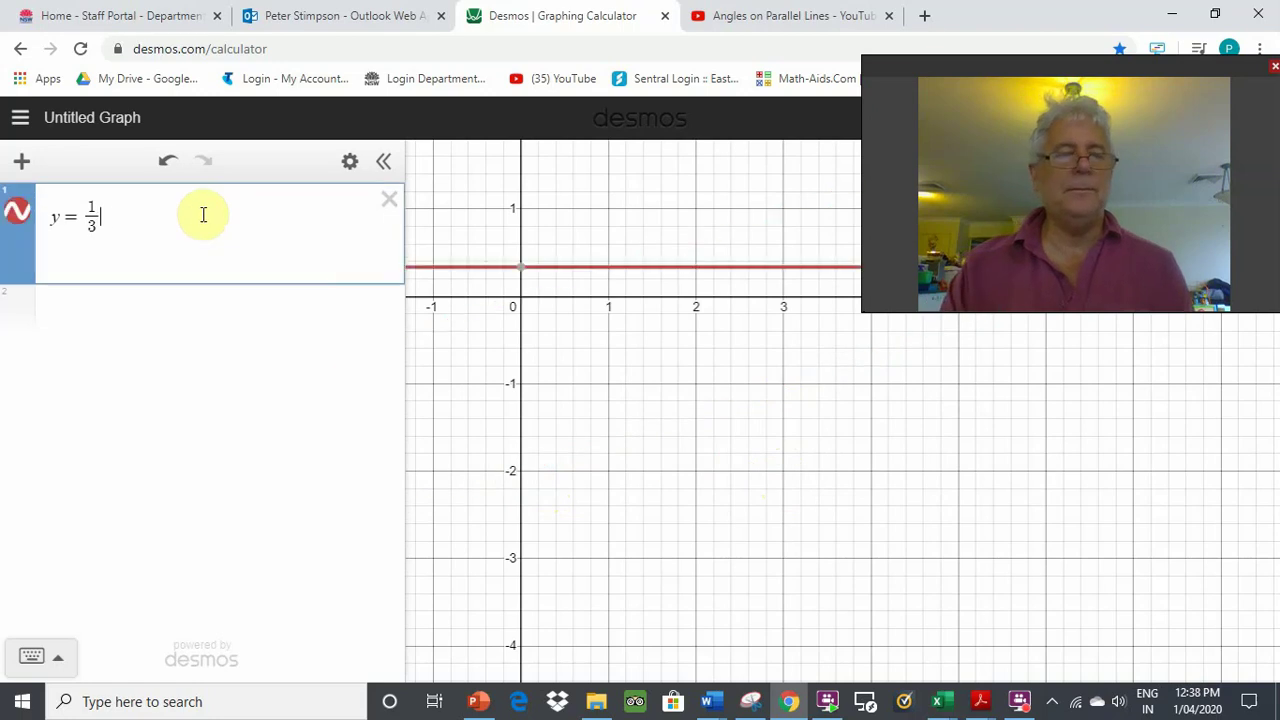
key("BackSpace")
key("BackSpace")
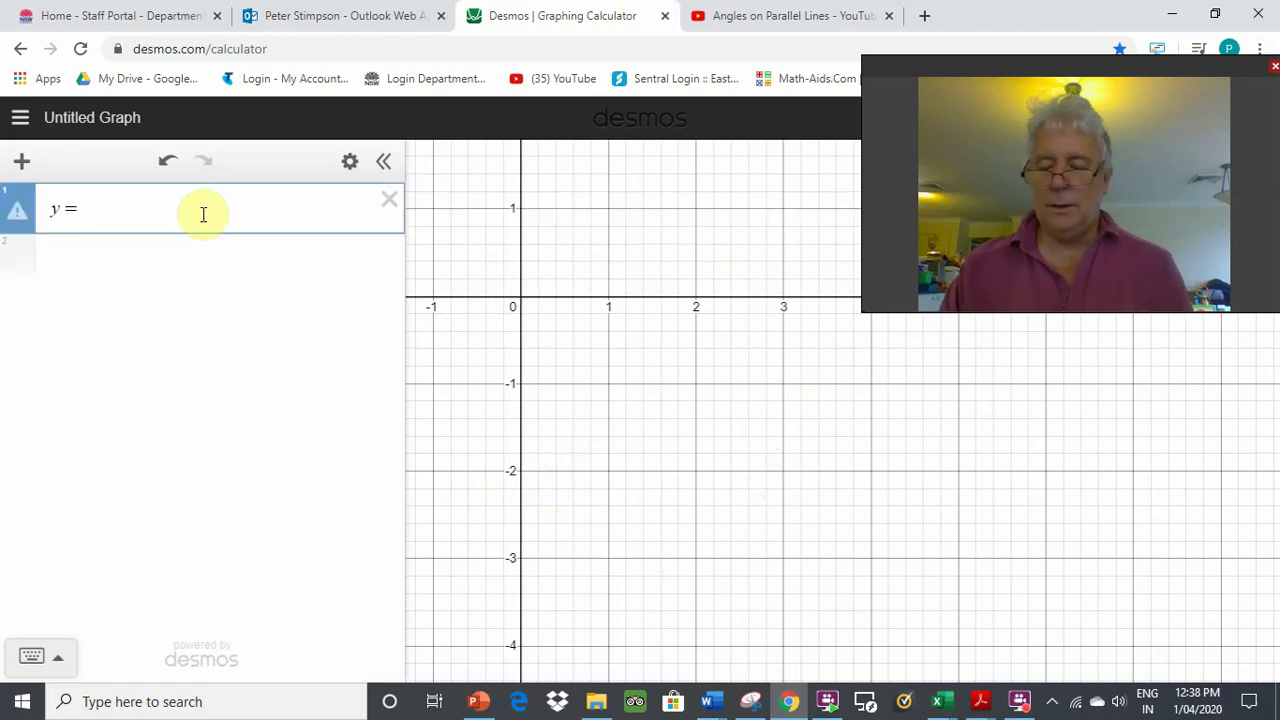
type("-")
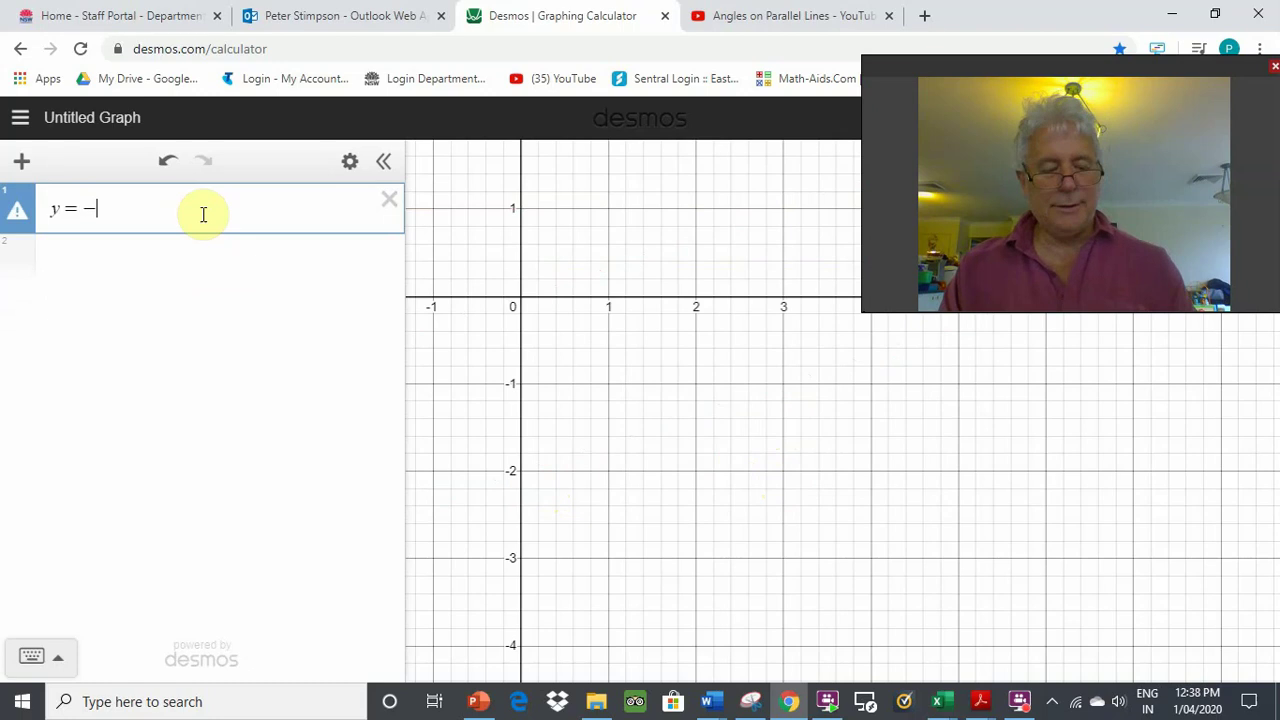
type("2x")
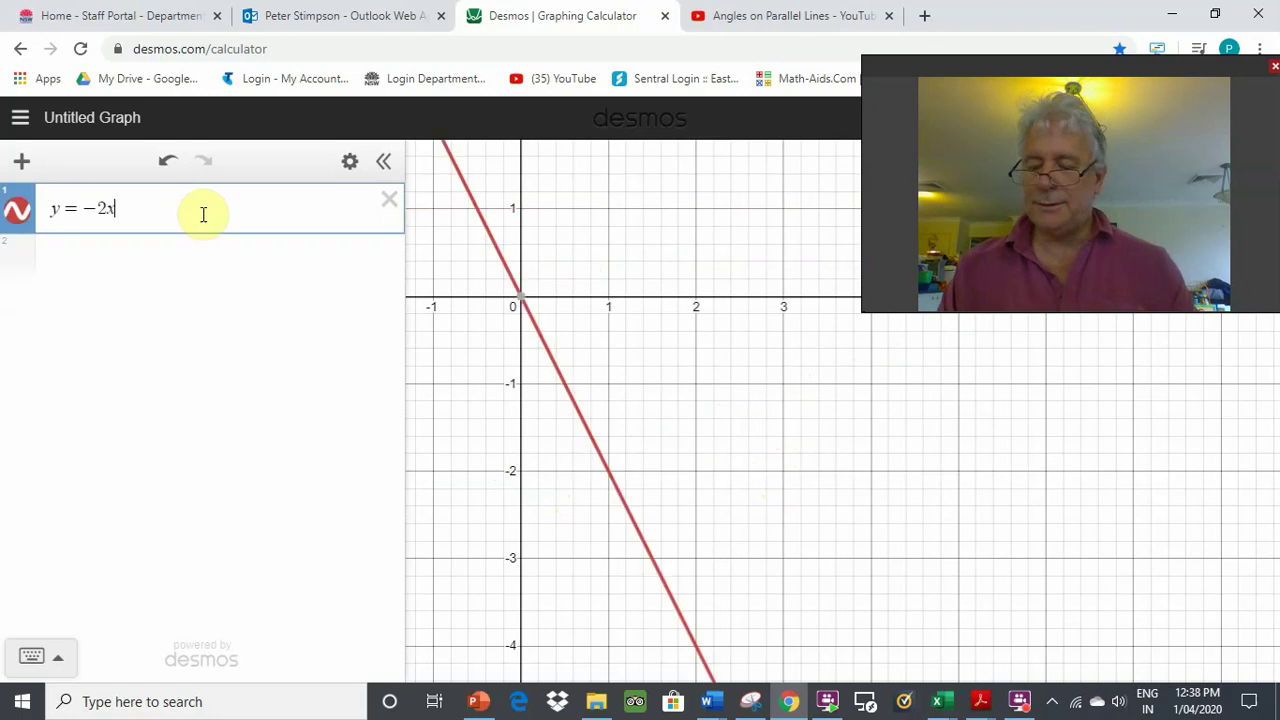
type("+3")
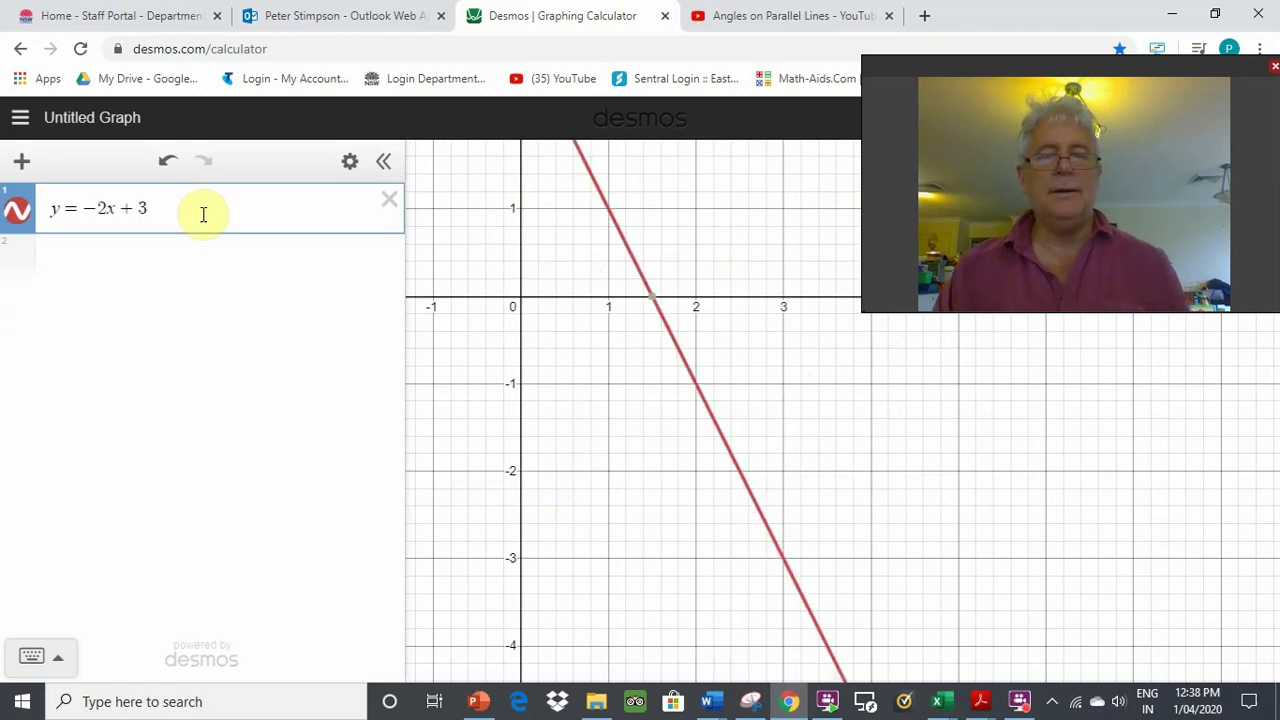
left_click_drag(777, 366, 835, 571)
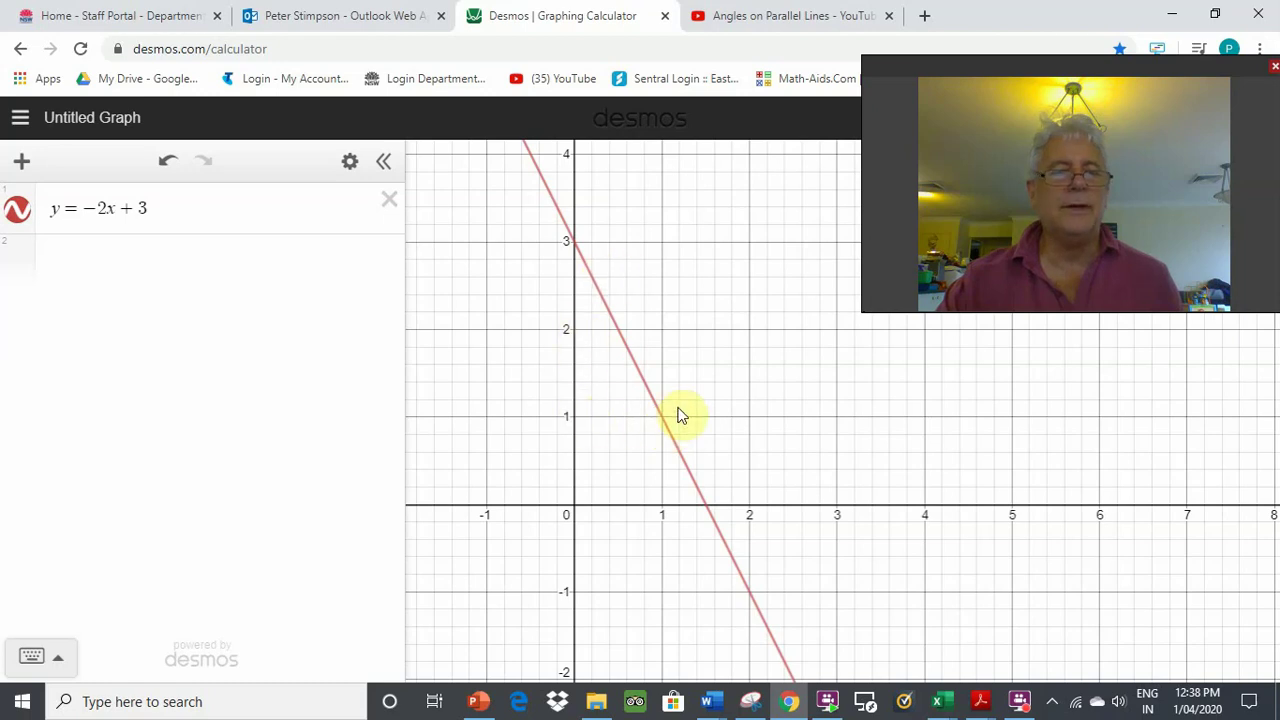
Change the equation to y = −½x − 1
left_click(203, 208)
key("BackSpace")
key("BackSpace")
key("BackSpace")
key("BackSpace")
key("BackSpace")
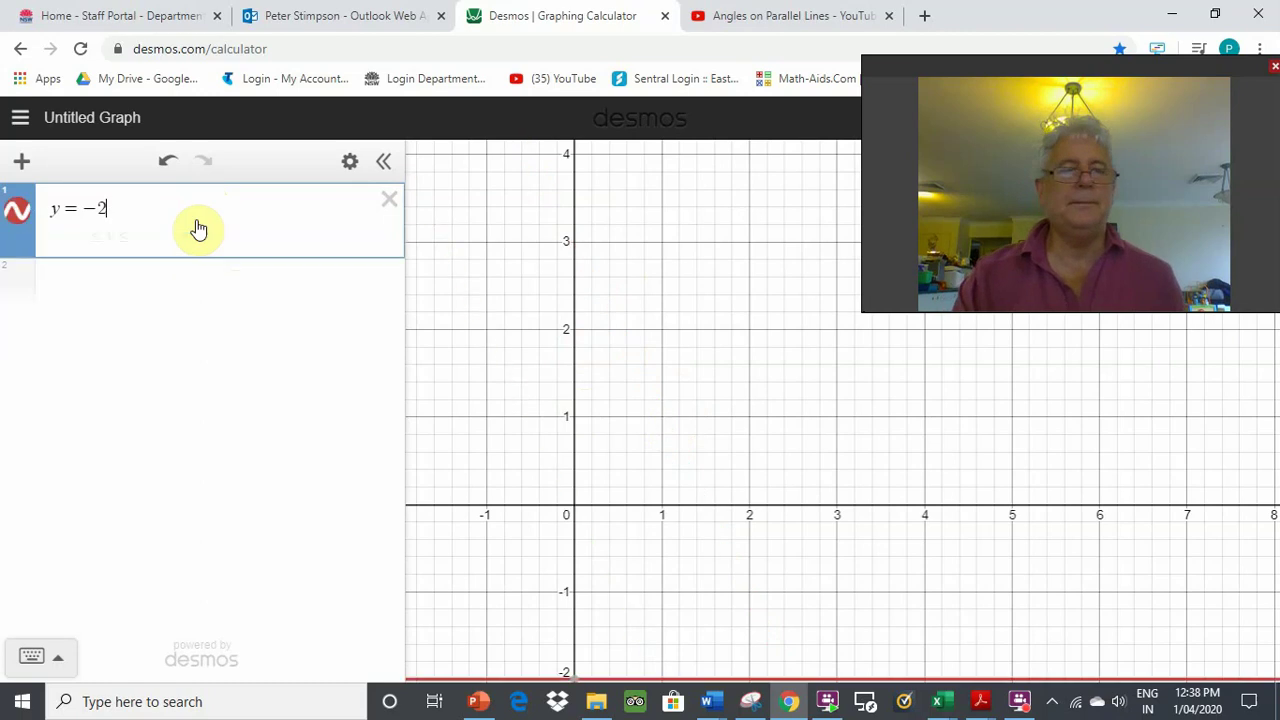
type("-")
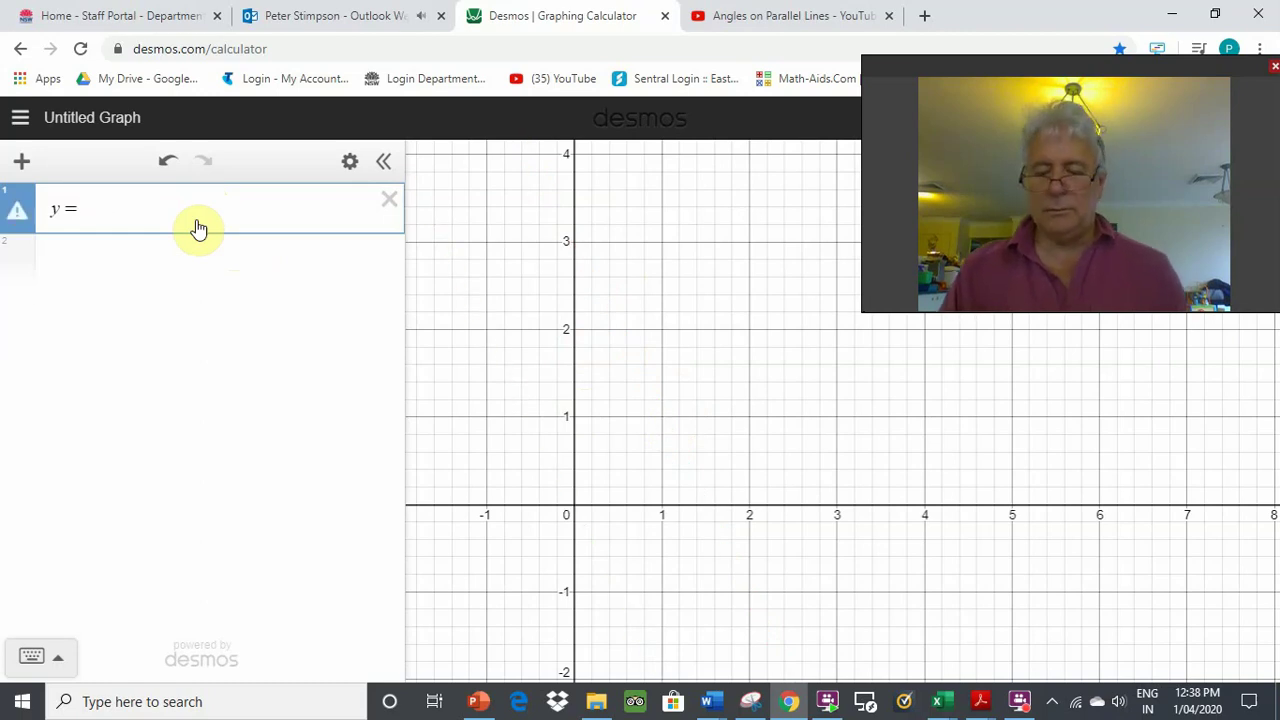
type("1/2")
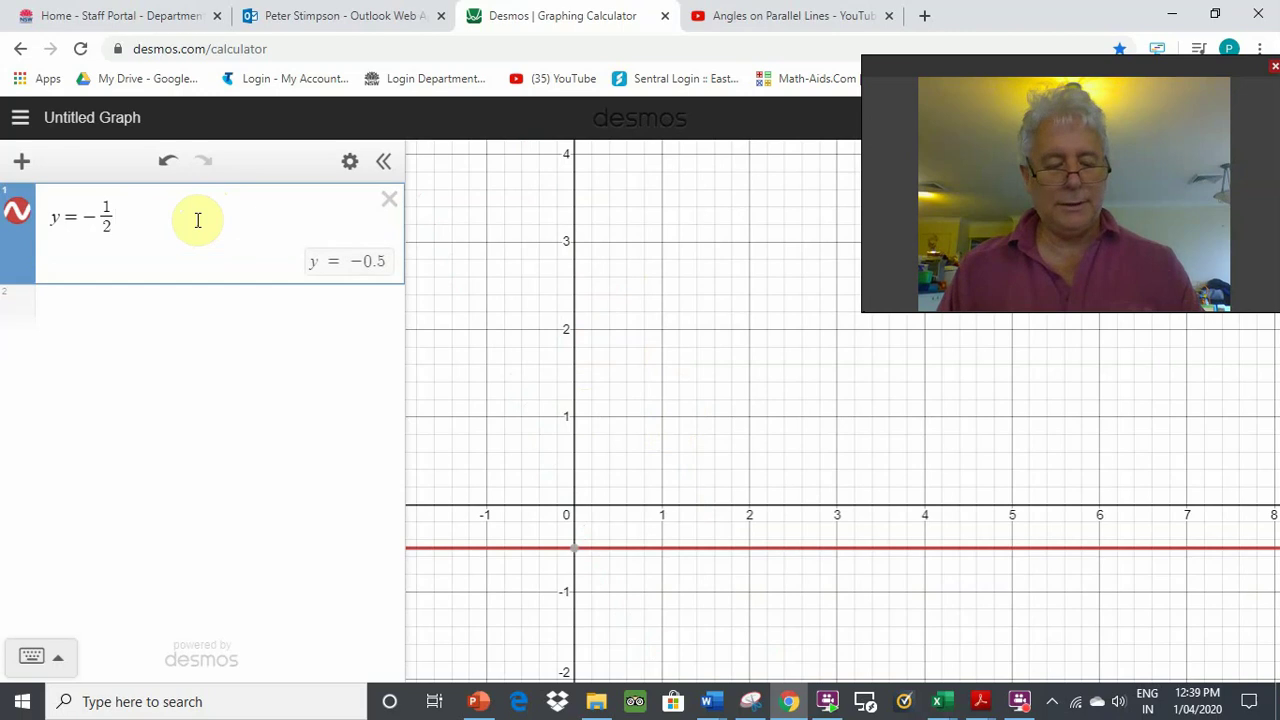
key("Right")
type("x")
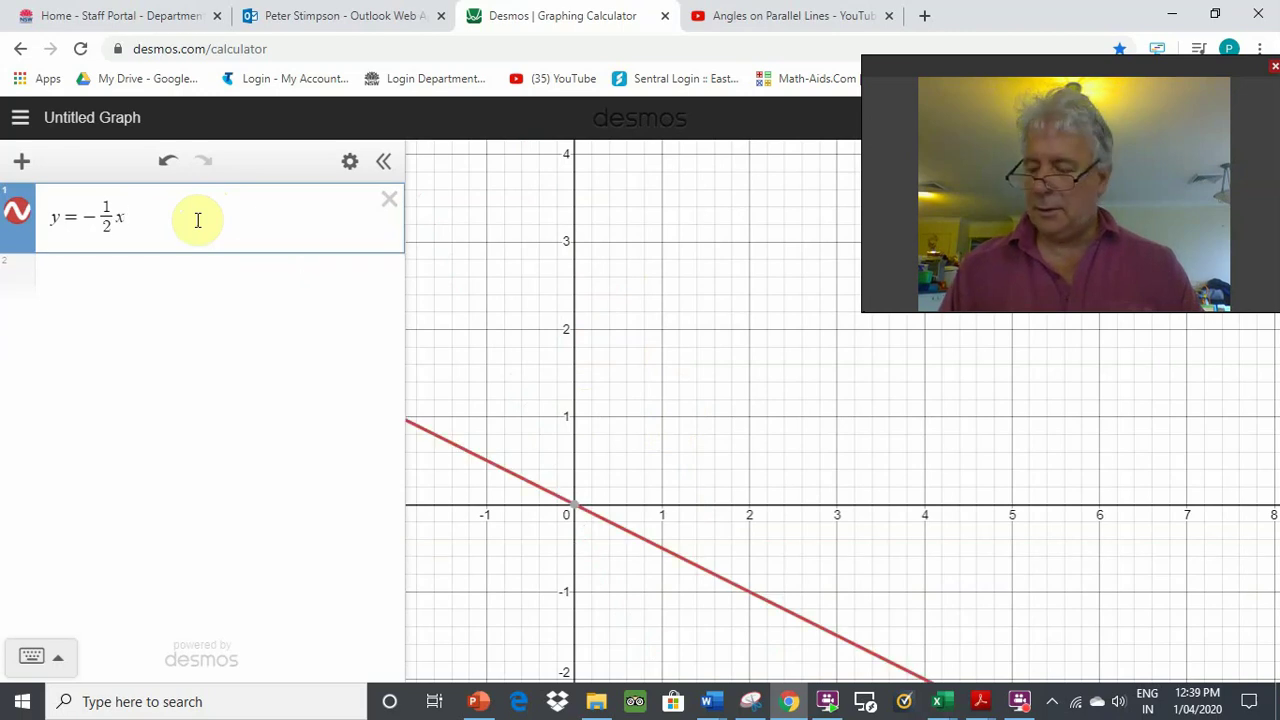
type("-1")
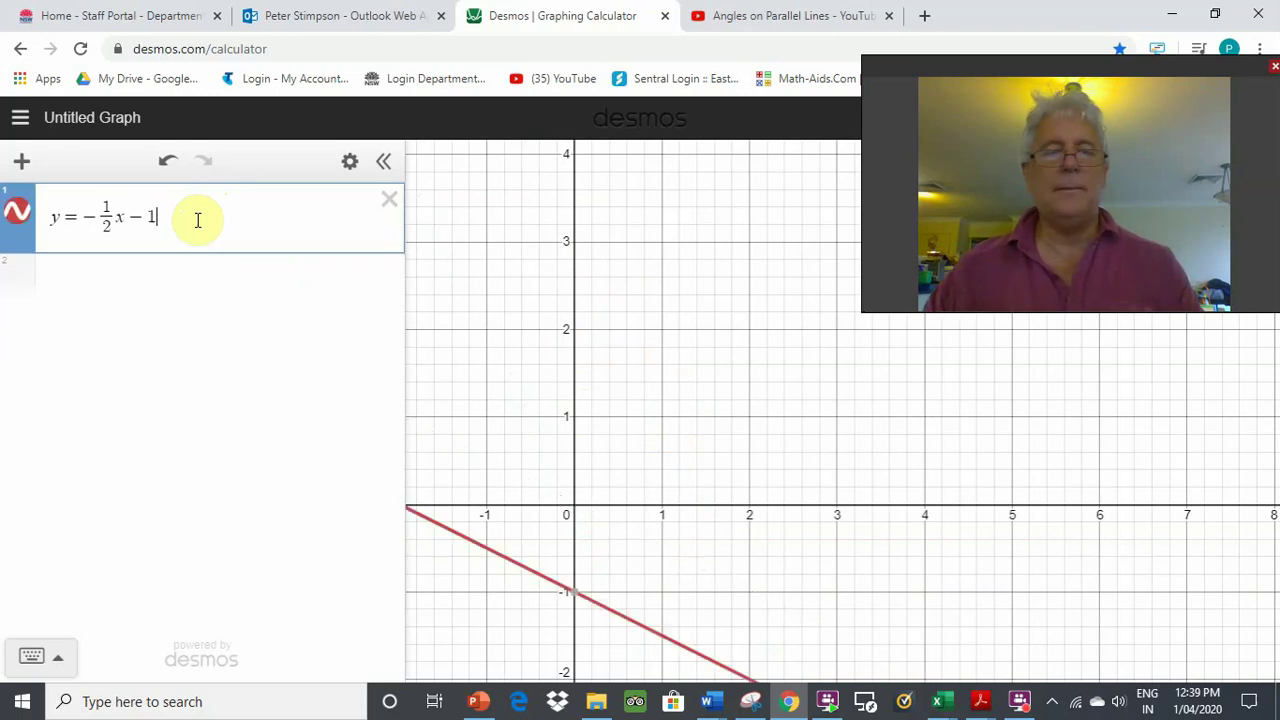
Pan to show the line through (0, −1), then switch to the 'graphing linear equations' deck
left_click_drag(671, 434, 702, 206)
left_click_drag(658, 178, 719, 200)
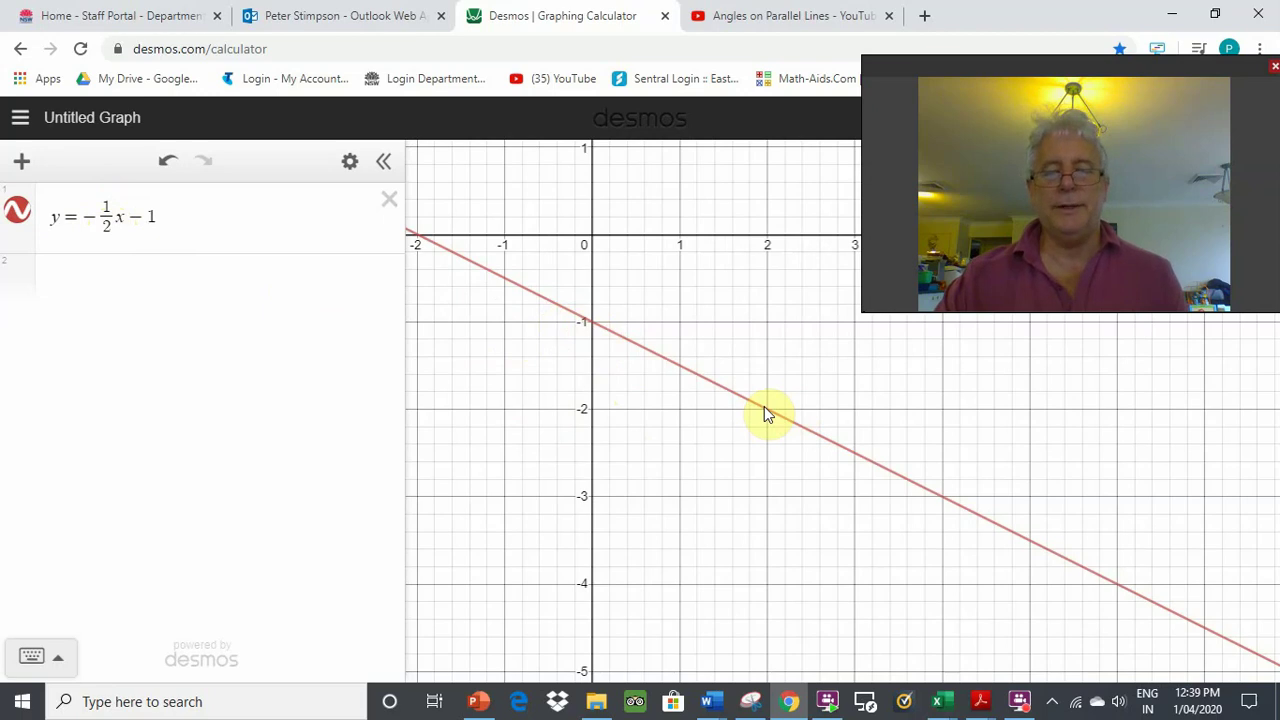
left_click(478, 701)
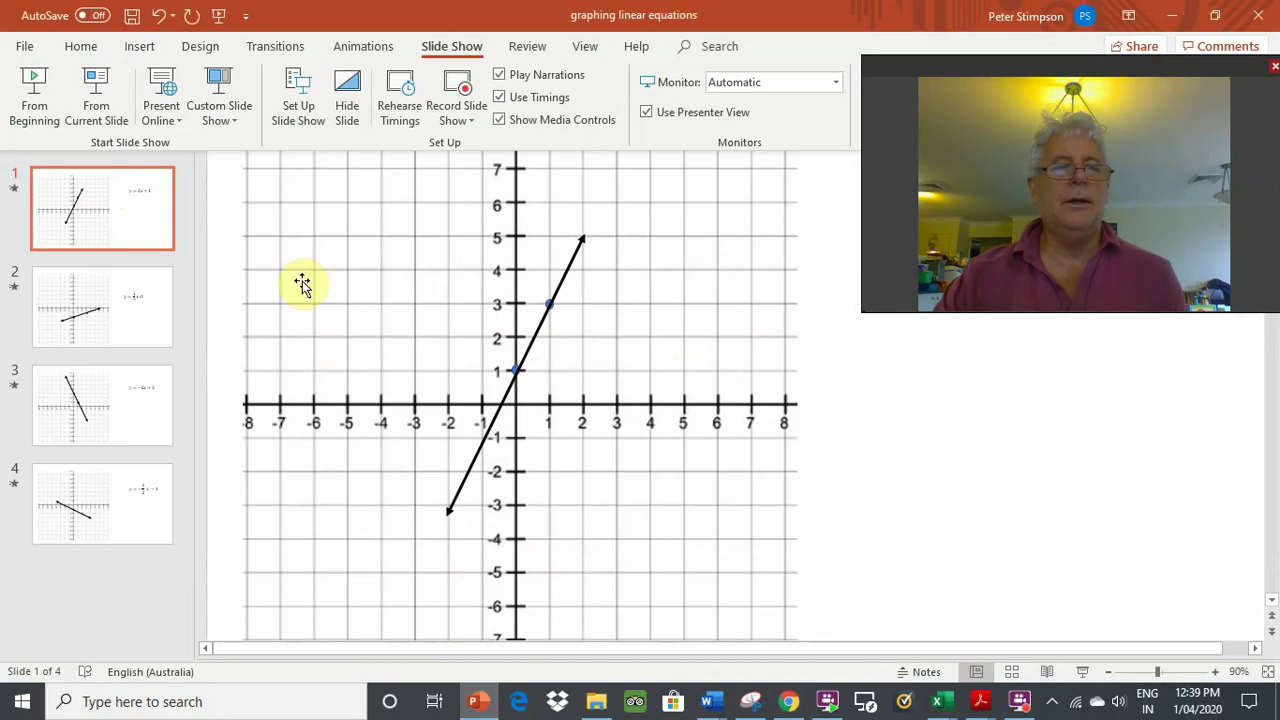
left_click(45, 88)
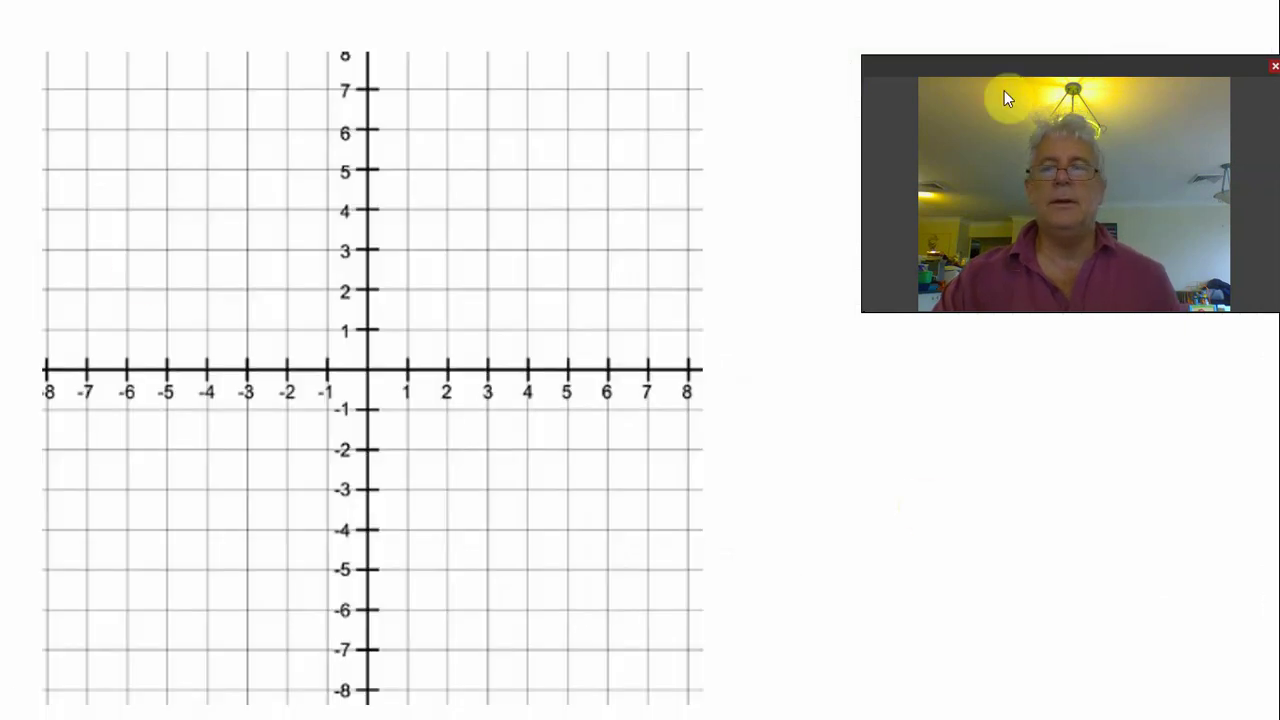
left_click_drag(1008, 72, 963, 439)
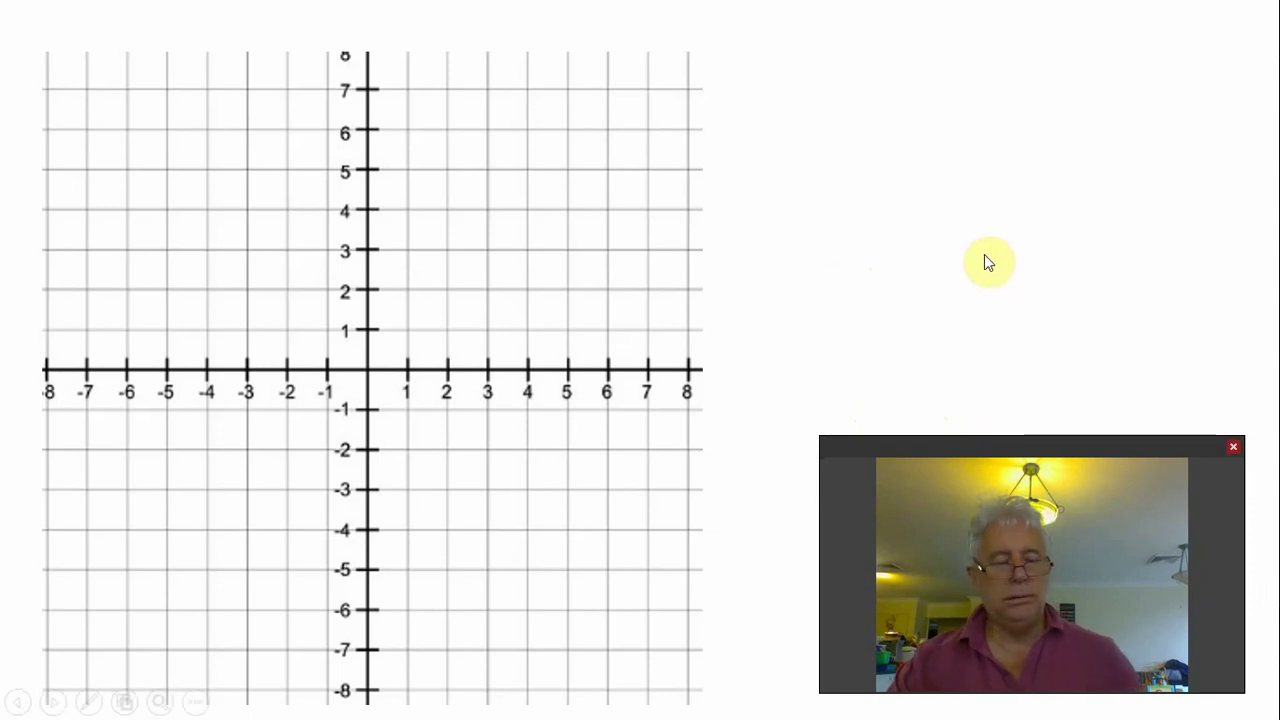
key("Escape")
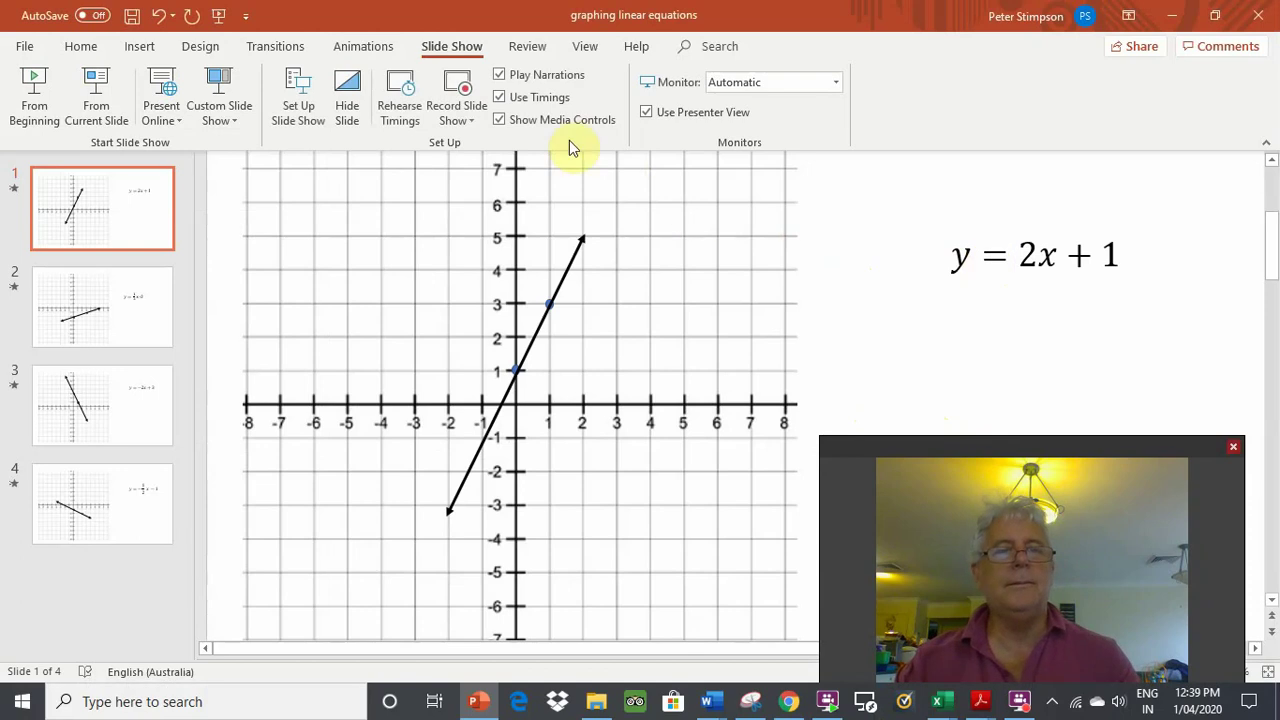
Present from slide 1, revealing y = 2x + 1, point (0, 1) and its line, then advance
left_click(36, 88)
key("space")
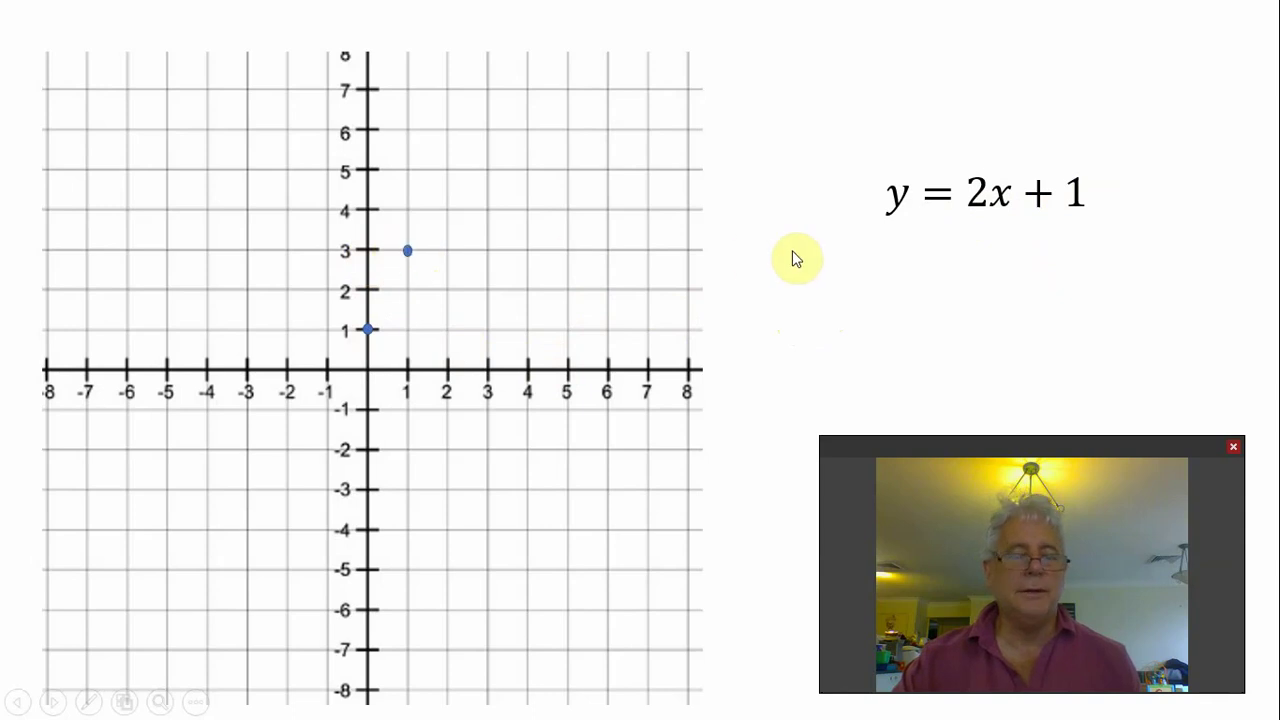
left_click(367, 330)
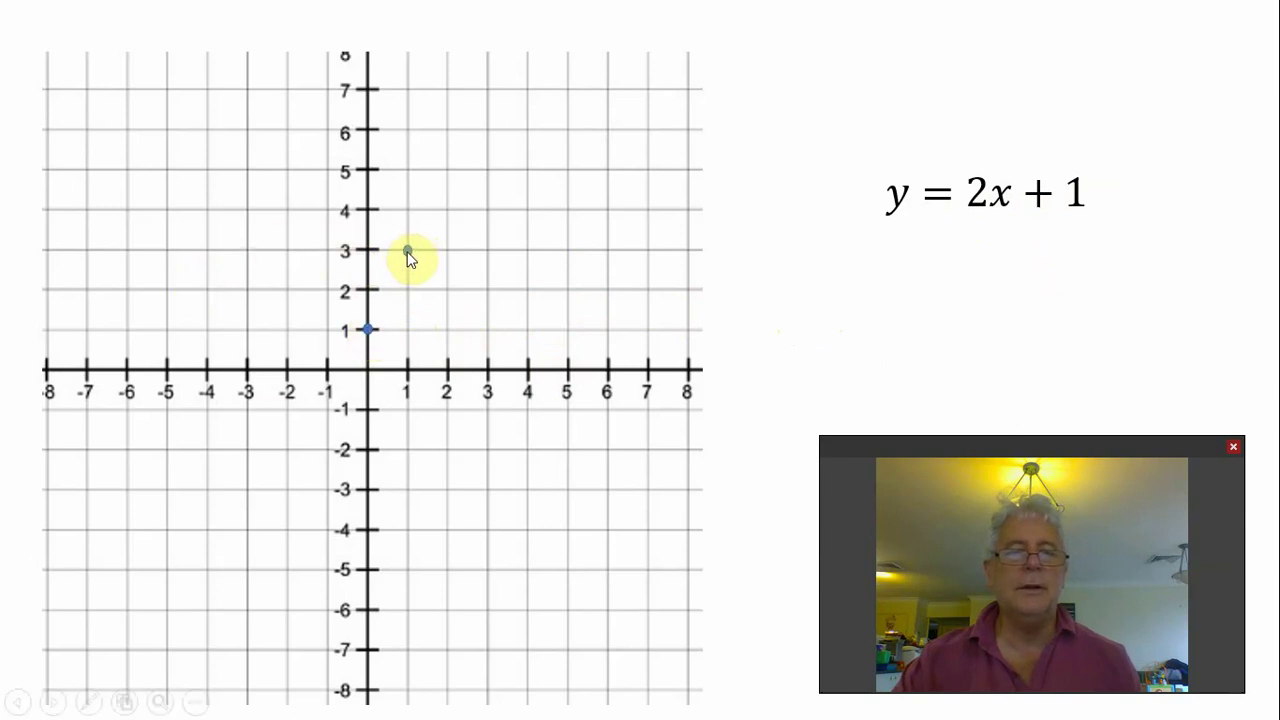
left_click(820, 300)
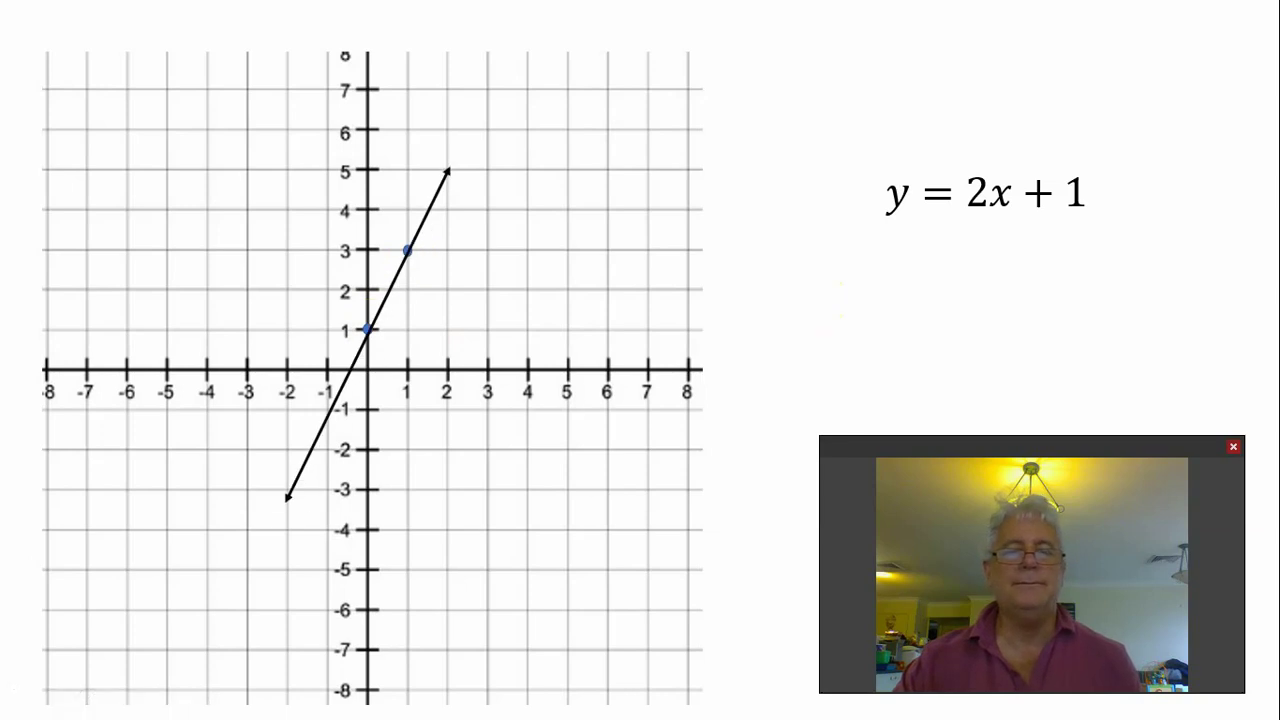
key("Right")
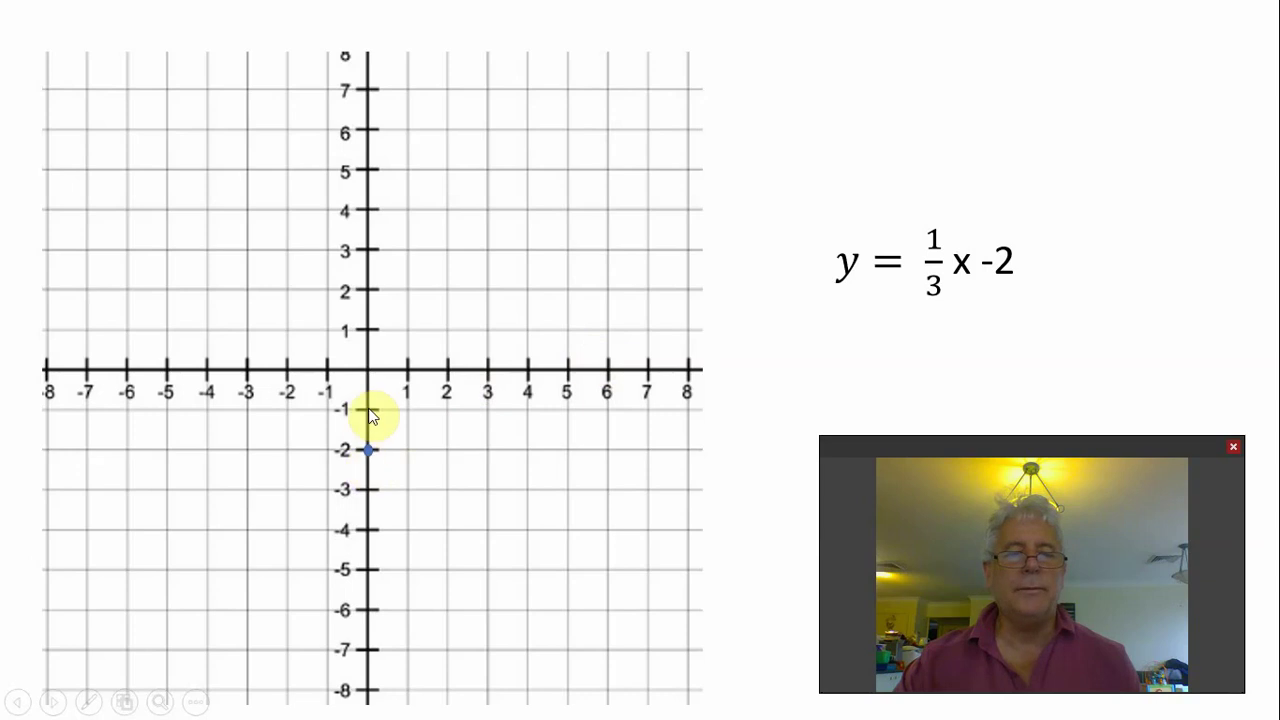
Reveal the point (3, −1) and the line through it and (0, −2)
left_click(488, 411)
left_click(780, 366)
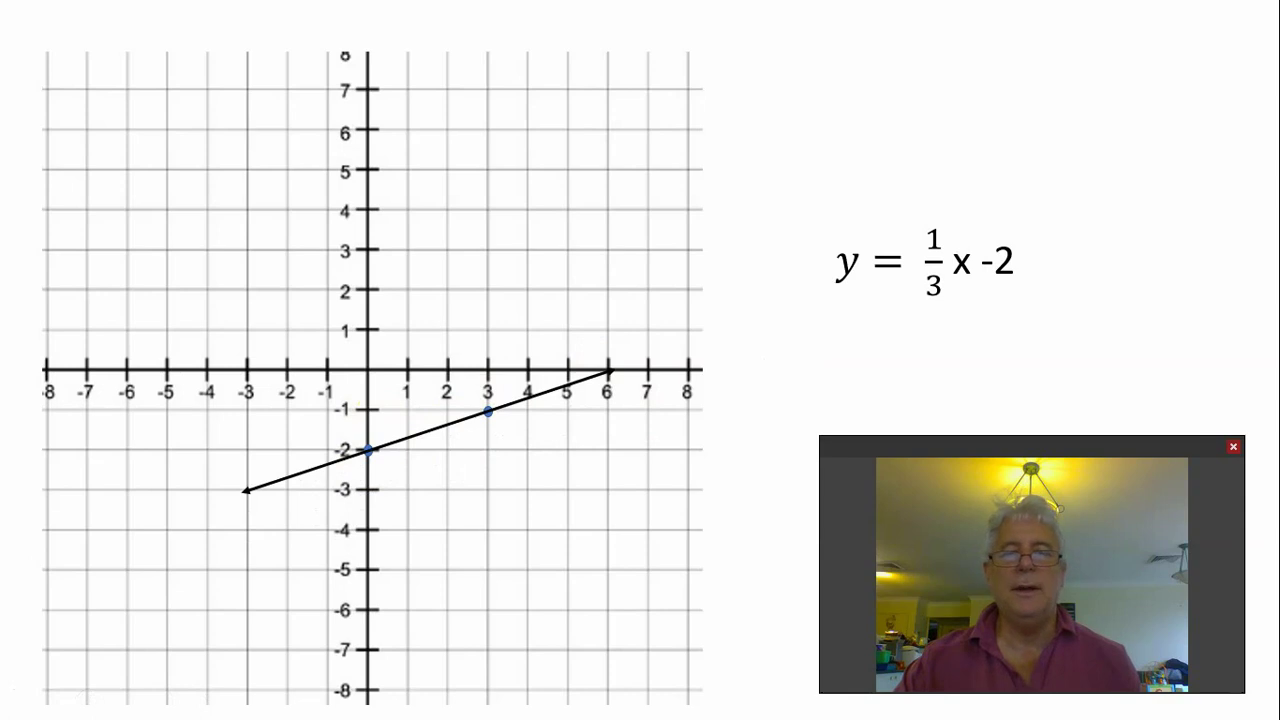
Advance to slide 3 and reveal y = −2x + 3 with points (0, 3) and (1, 1)
key("Right")
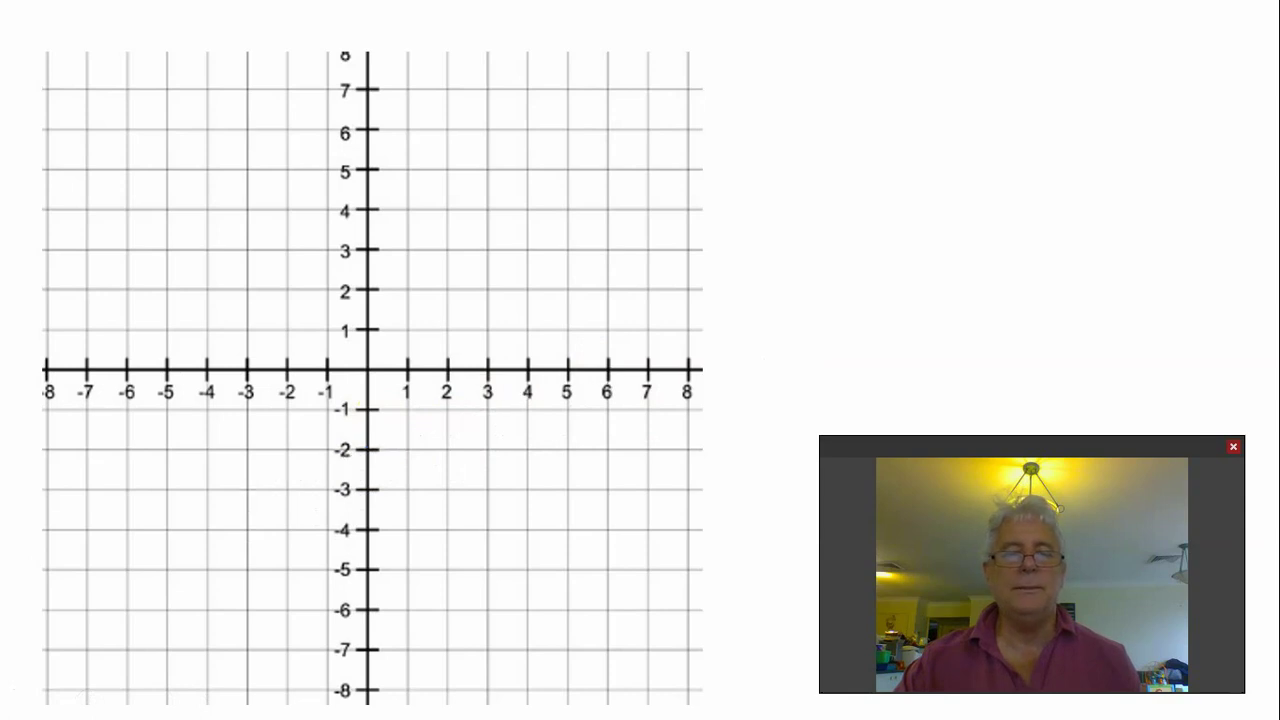
key("Right")
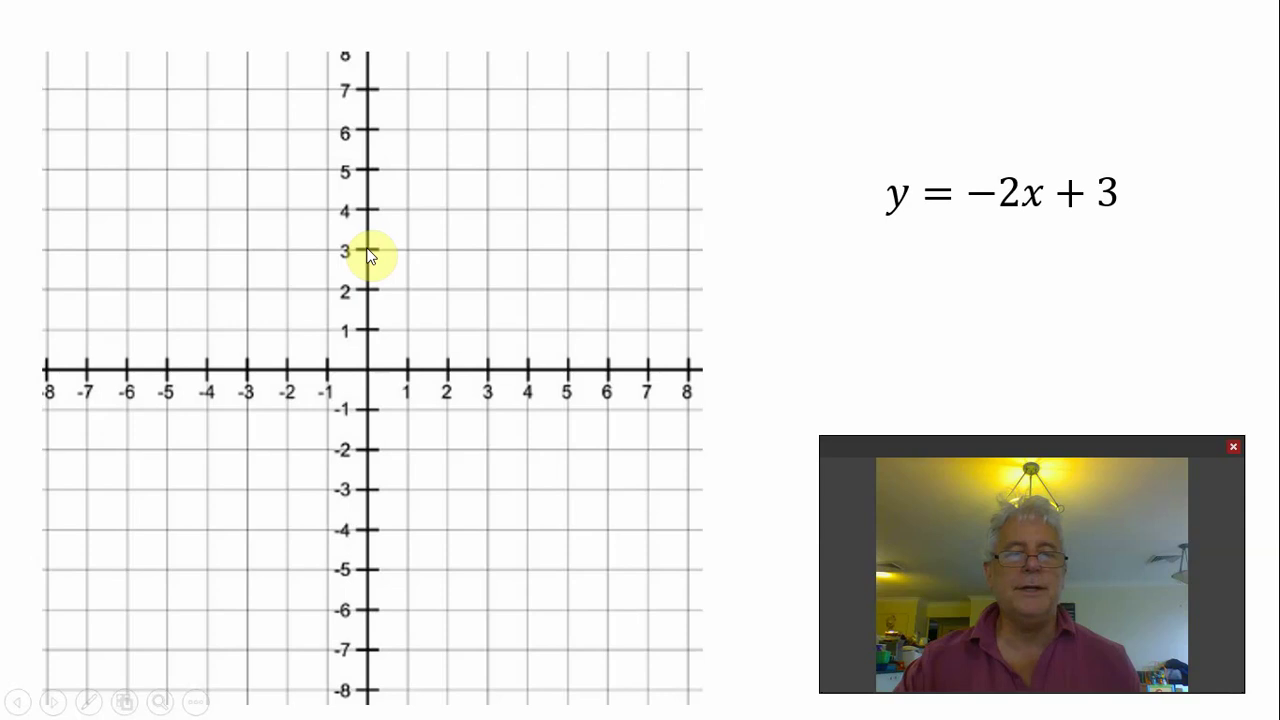
key("Right")
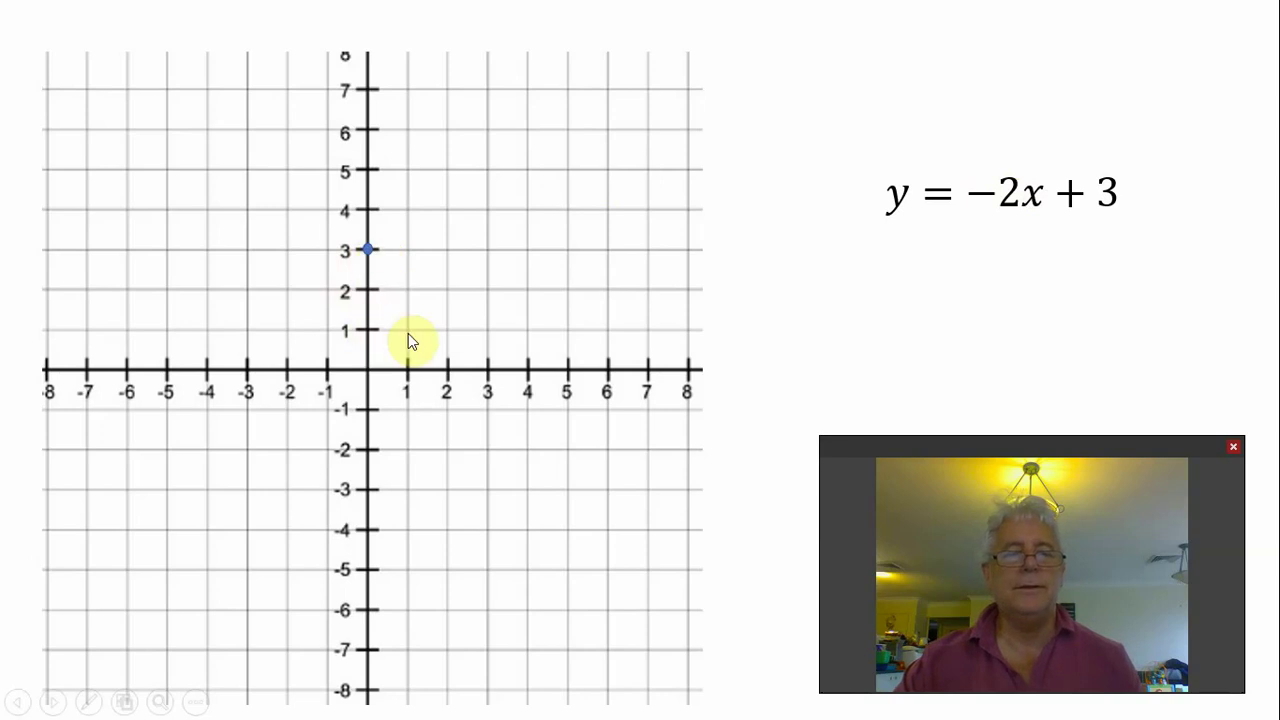
key("Right")
key("Right")
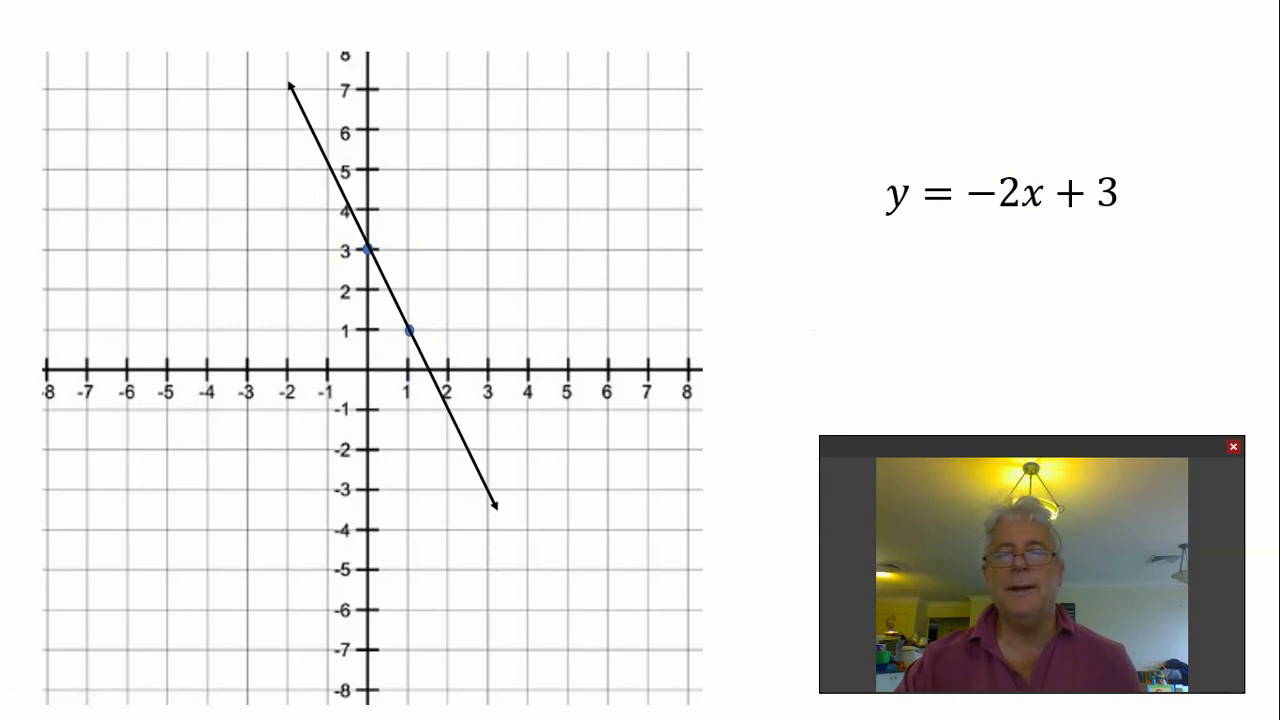
Advance to slide 4 and reveal the line through (0, −1) and (2, −2)
key("Right")
key("Right")
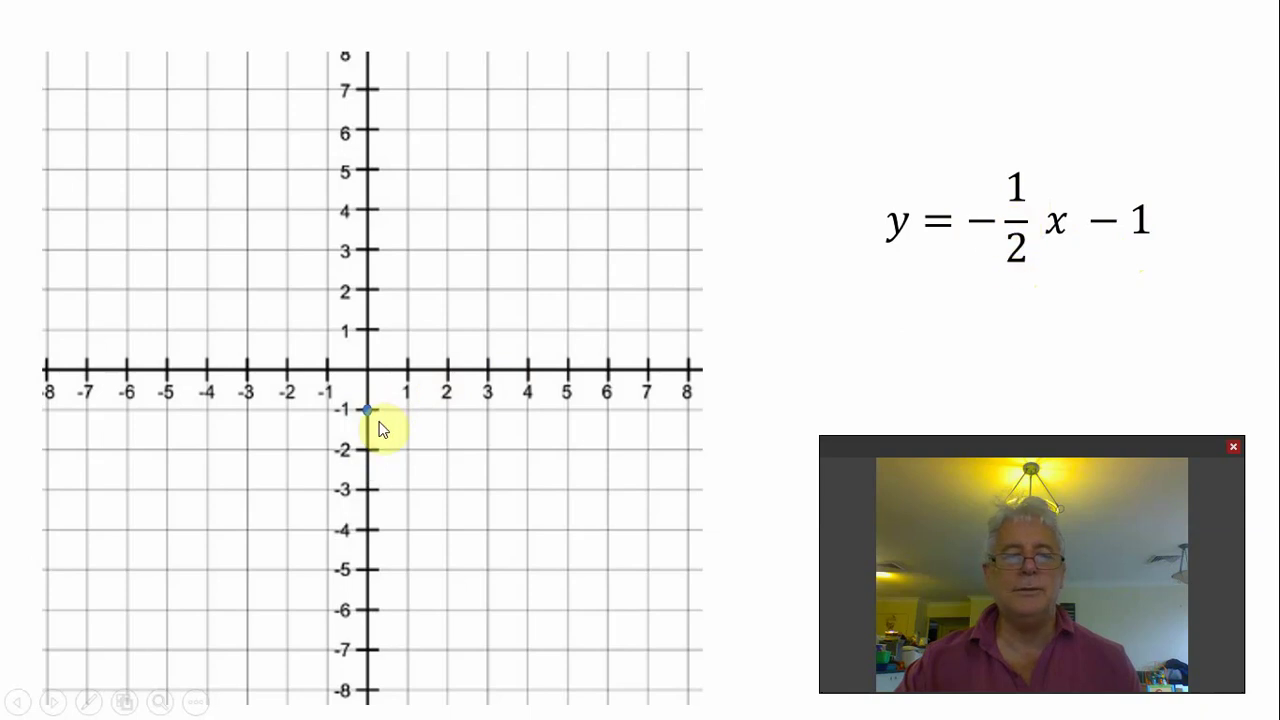
left_click(445, 474)
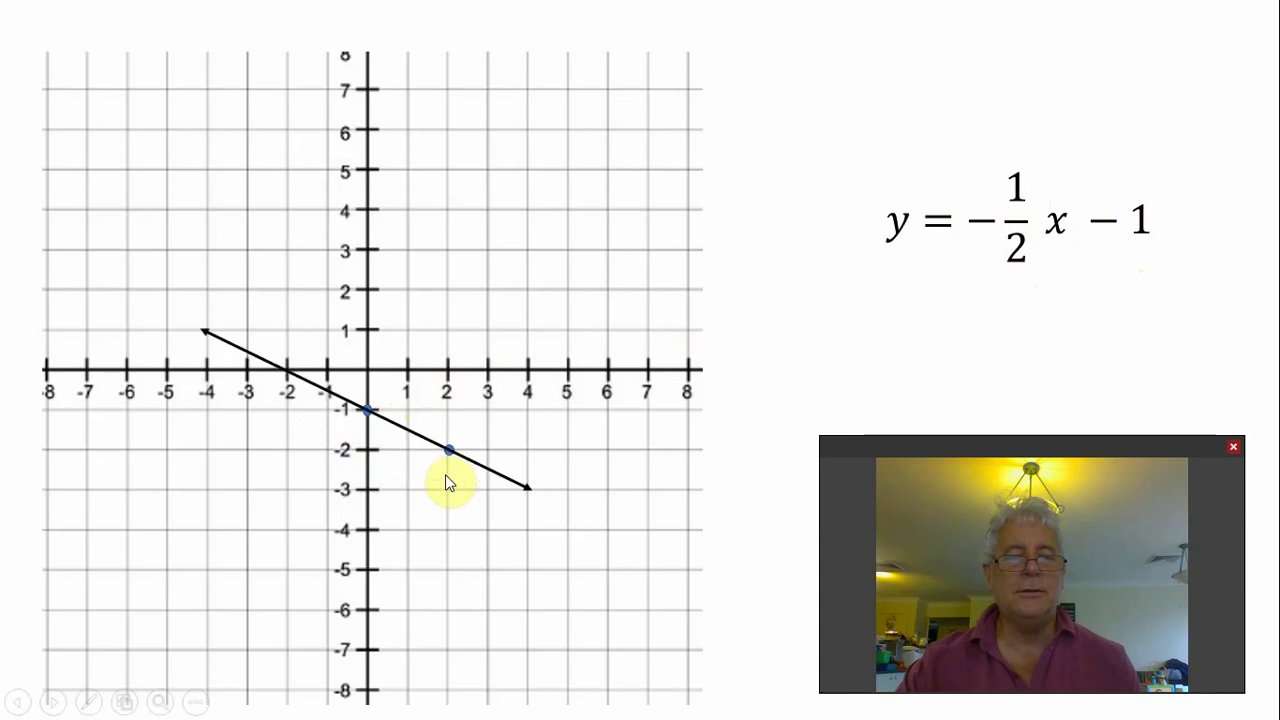